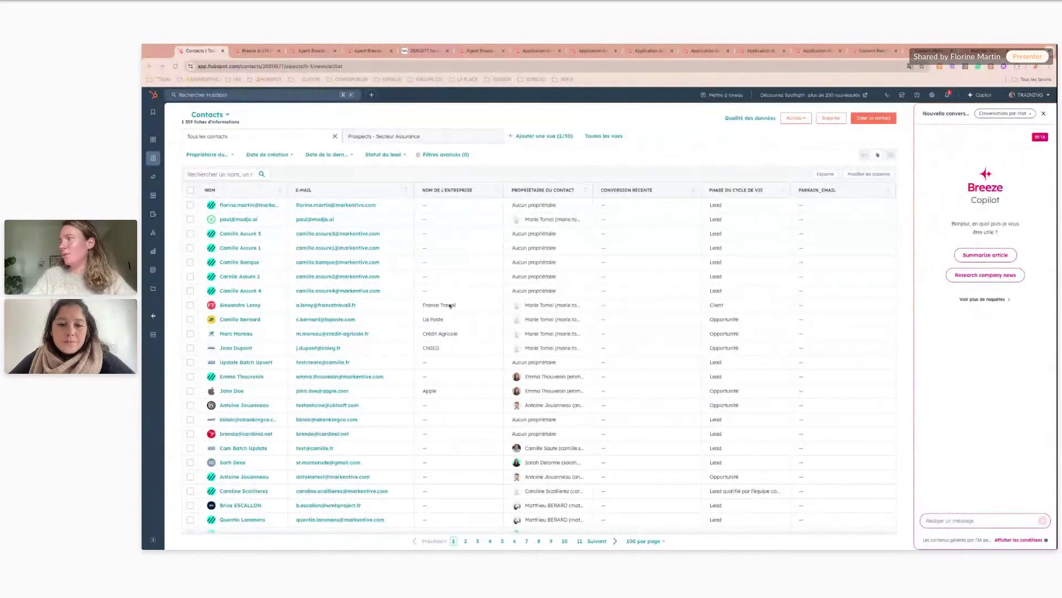
- Send Copilot the pasted request for open deals with no next activity, and highlight the 10-deal count
click(942, 518)
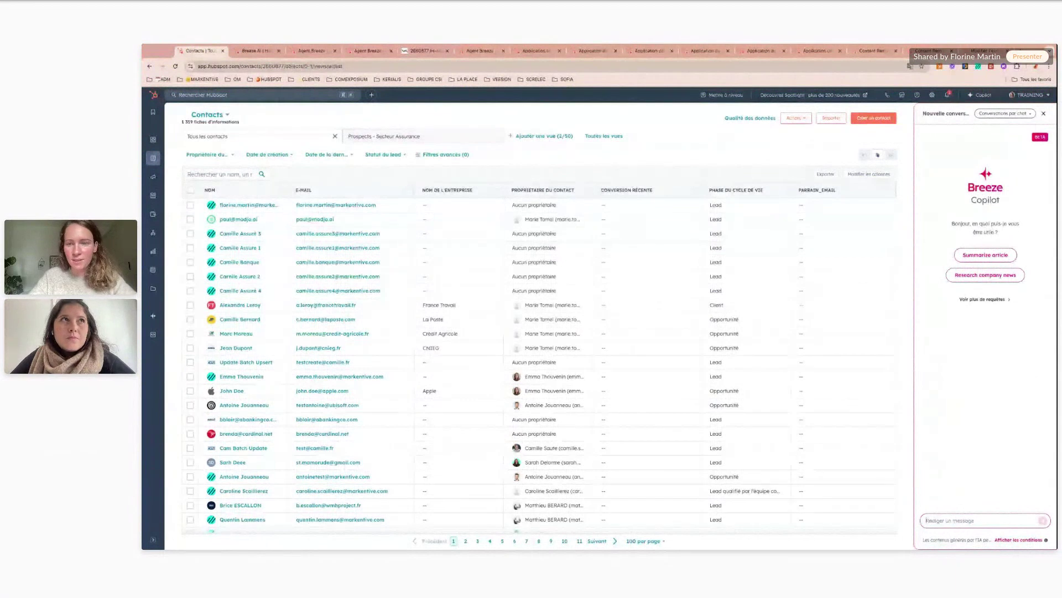
text(Table of deals that are not closed won or not closed lost and do not have a next activity set)
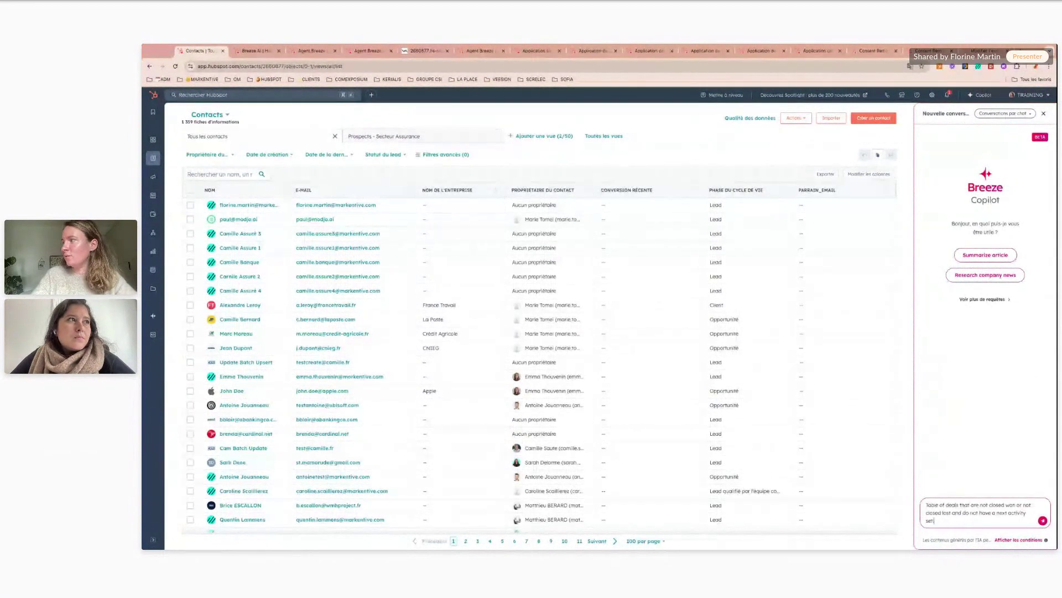
key(Return)
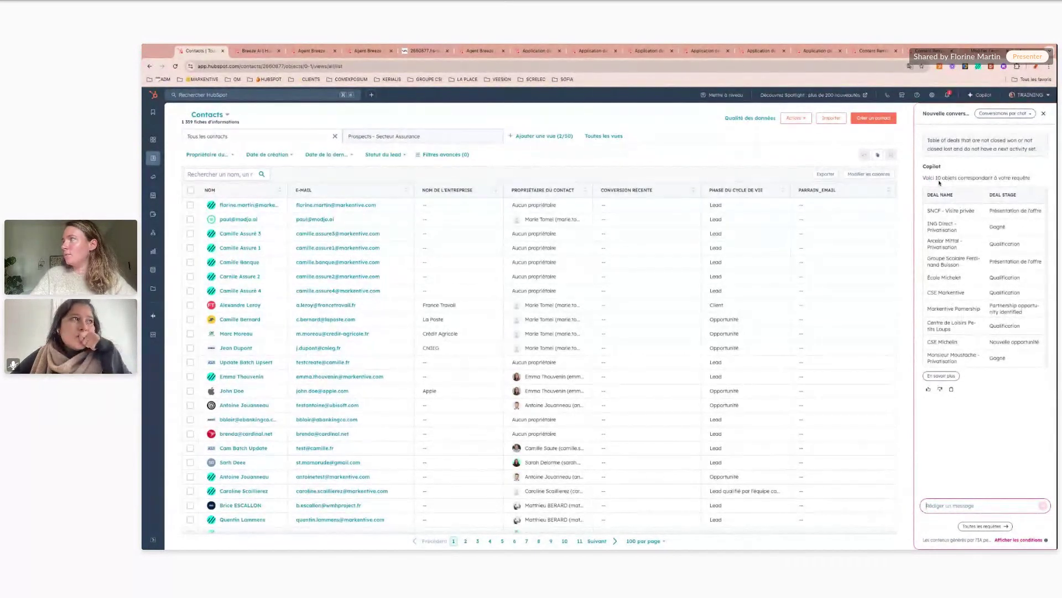
drag(926, 177, 968, 178)
click(985, 177)
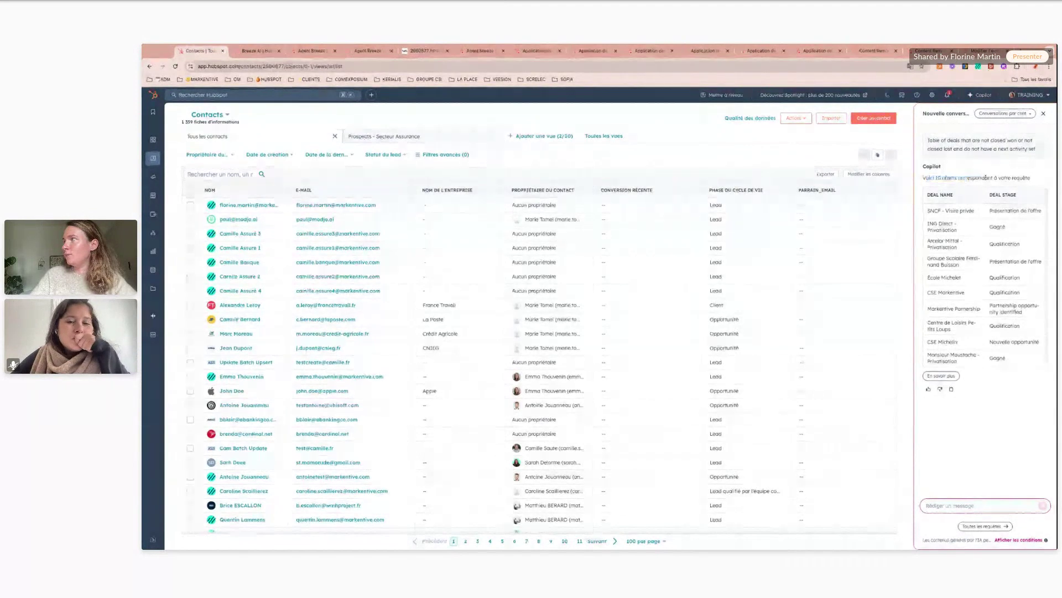
click(287, 188)
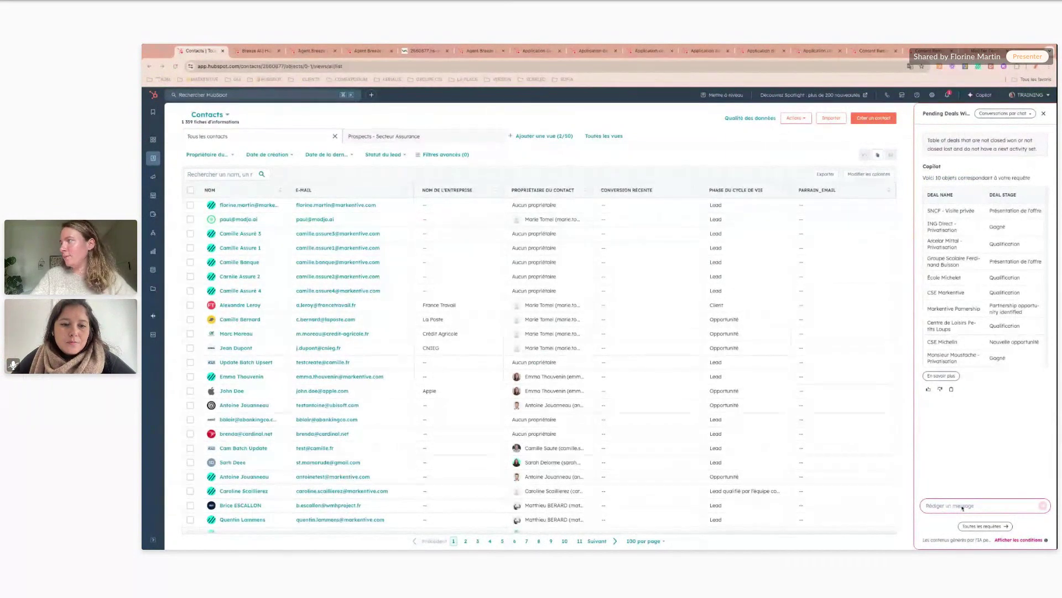
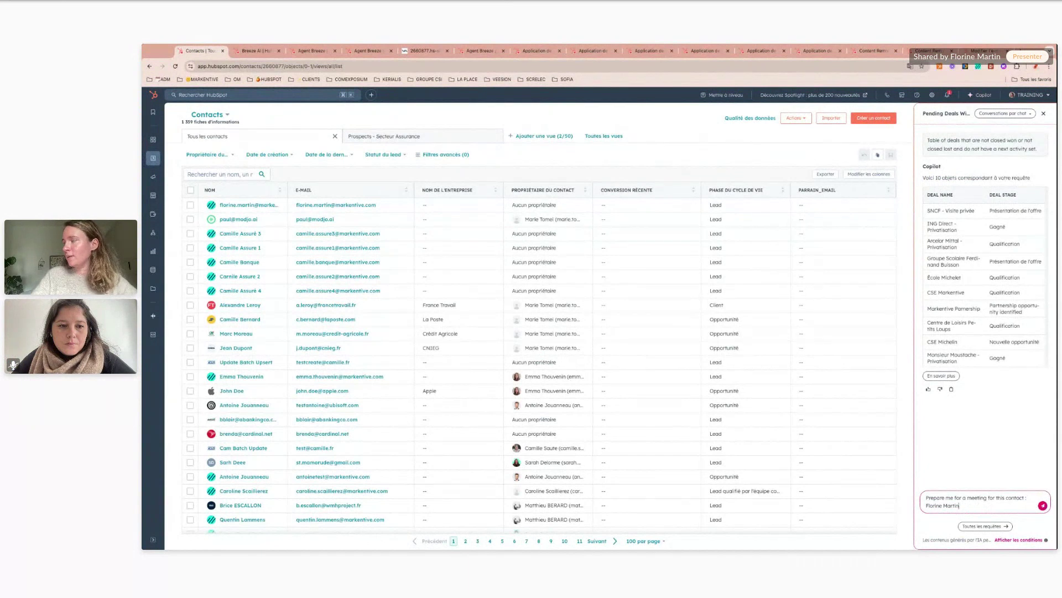
- Send Copilot the pasted meeting-prep request for the contact and highlight the open ticket in its summary
key(Return)
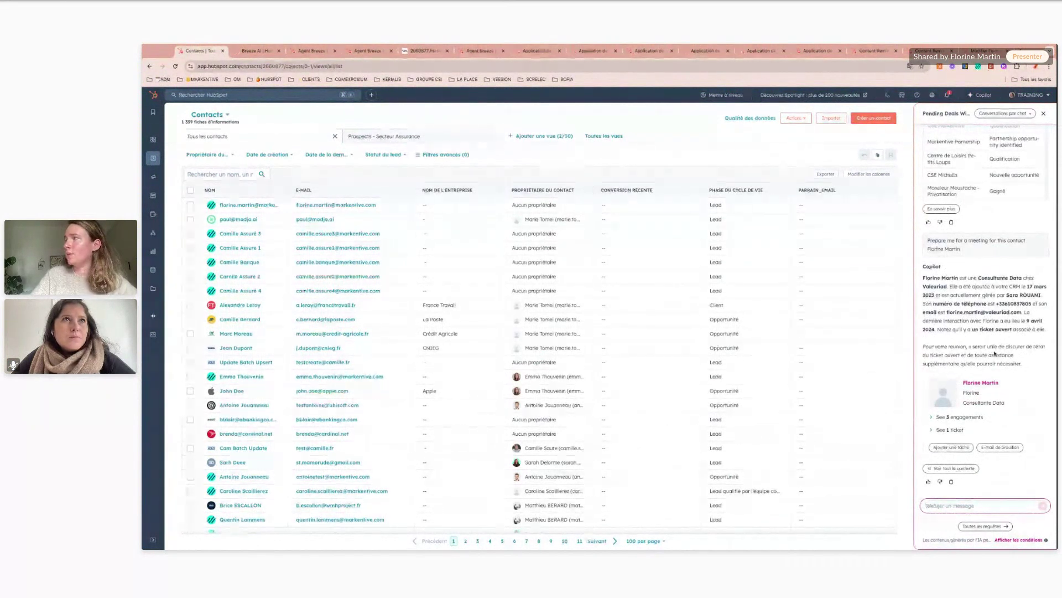
drag(974, 329, 1013, 329)
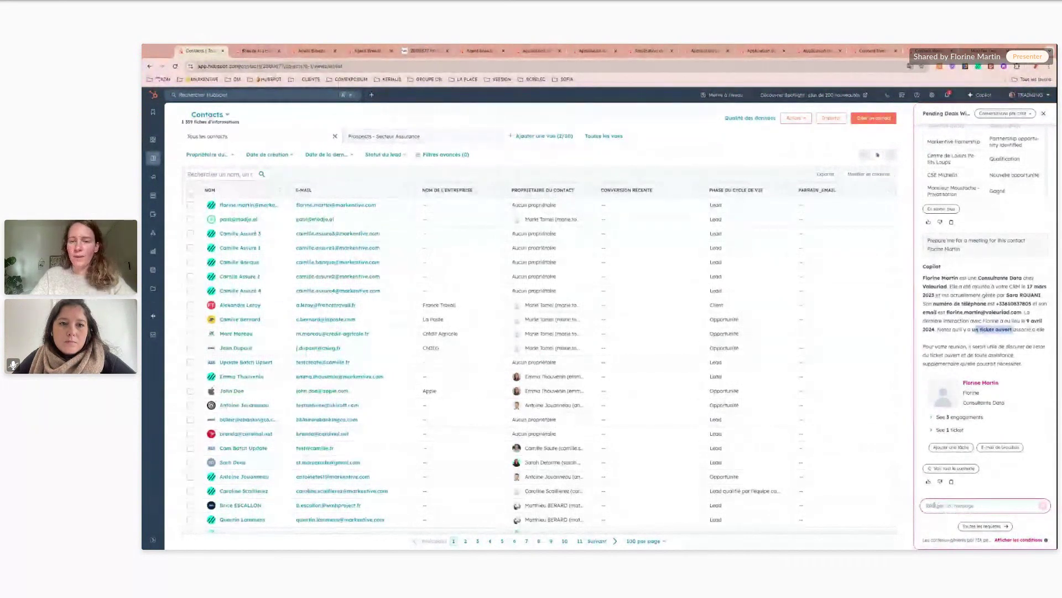
- Ask Copilot to 'create a new company' for L'Oréal
text(create a new company)
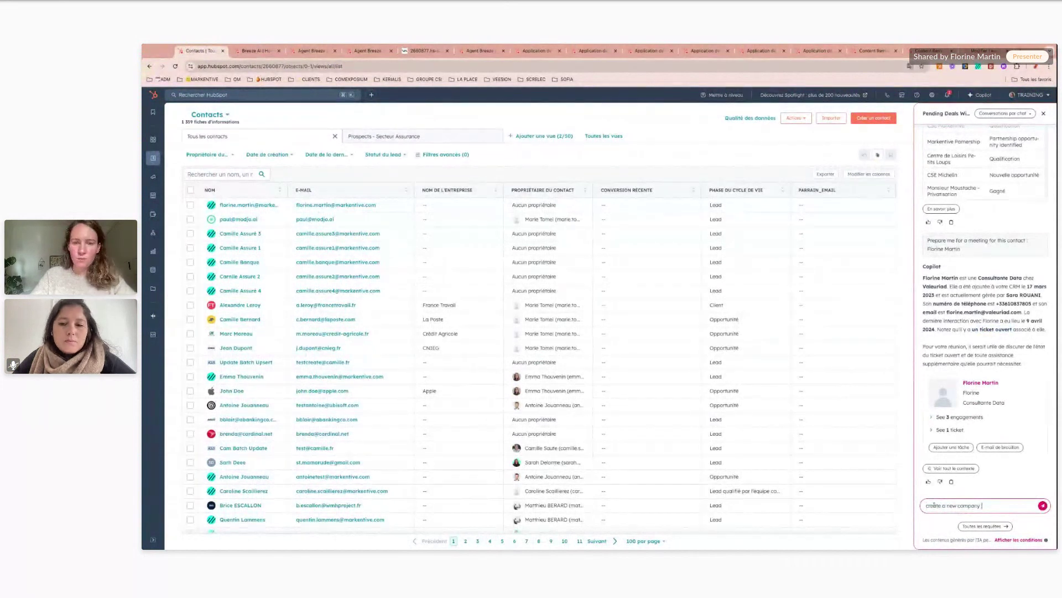
text( : For)
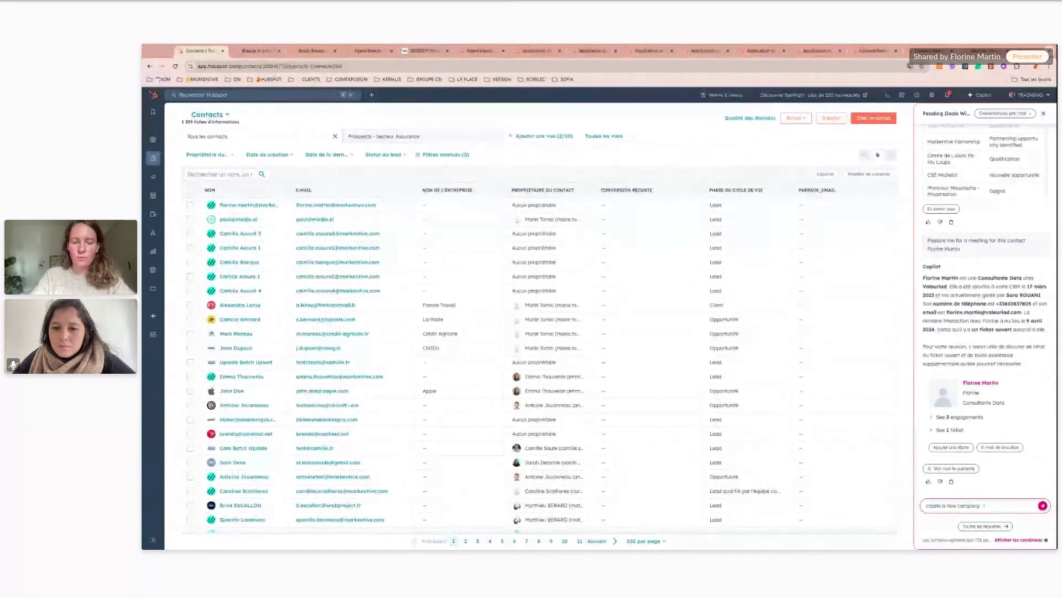
text(êt)
key(Return)
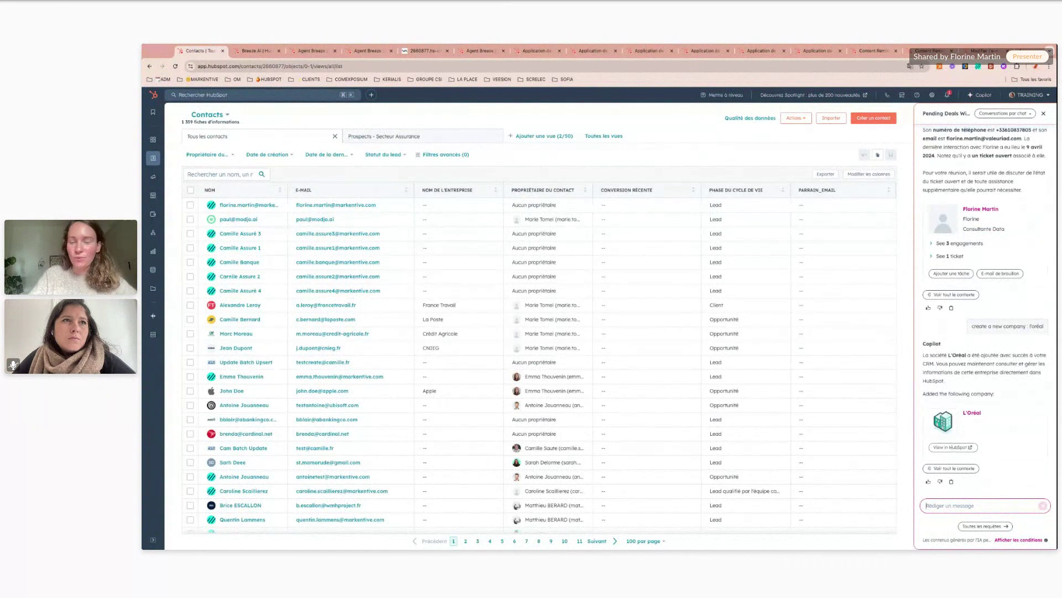
- Browse past Copilot conversations, return to a new chat, and show 'Voir plus de requêtes'
click(1025, 115)
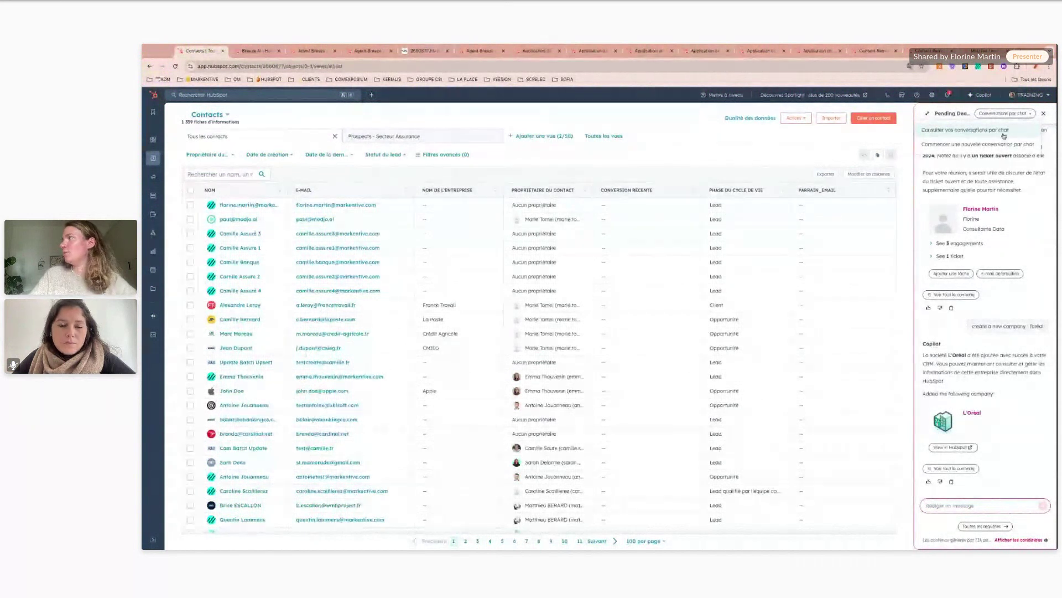
click(998, 133)
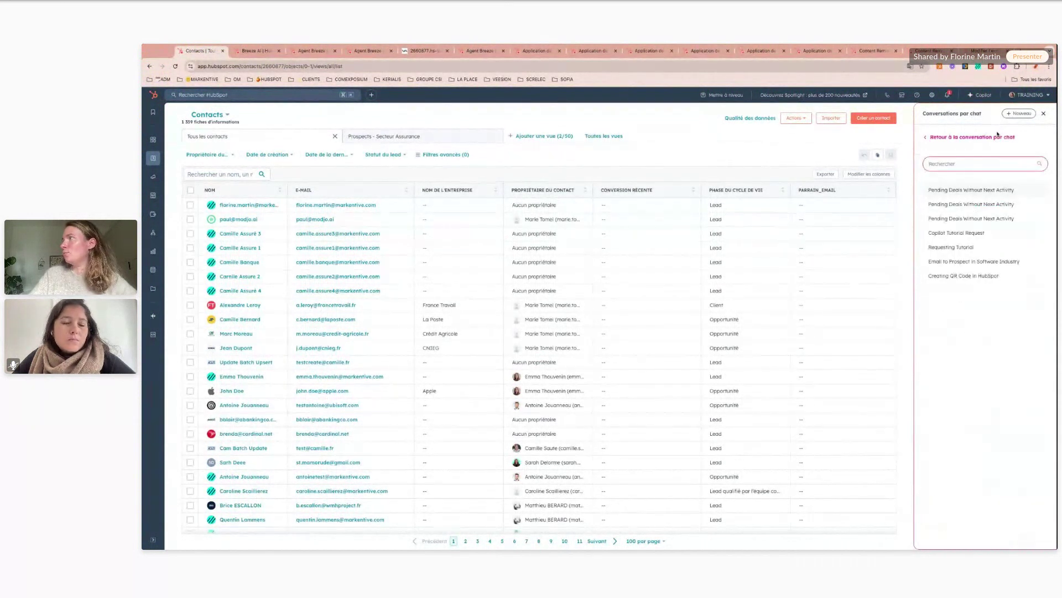
click(964, 137)
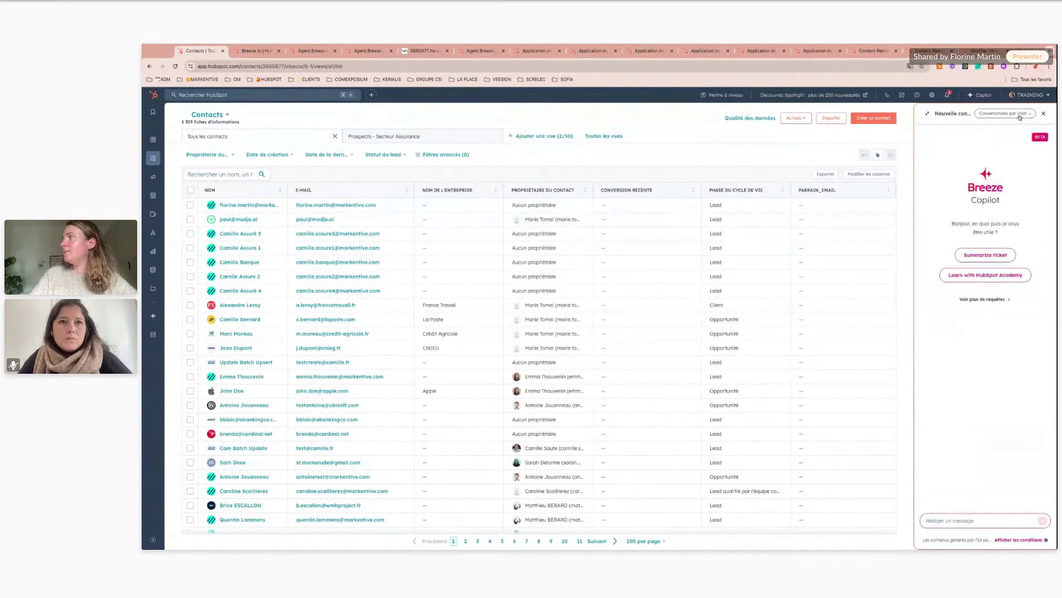
click(983, 299)
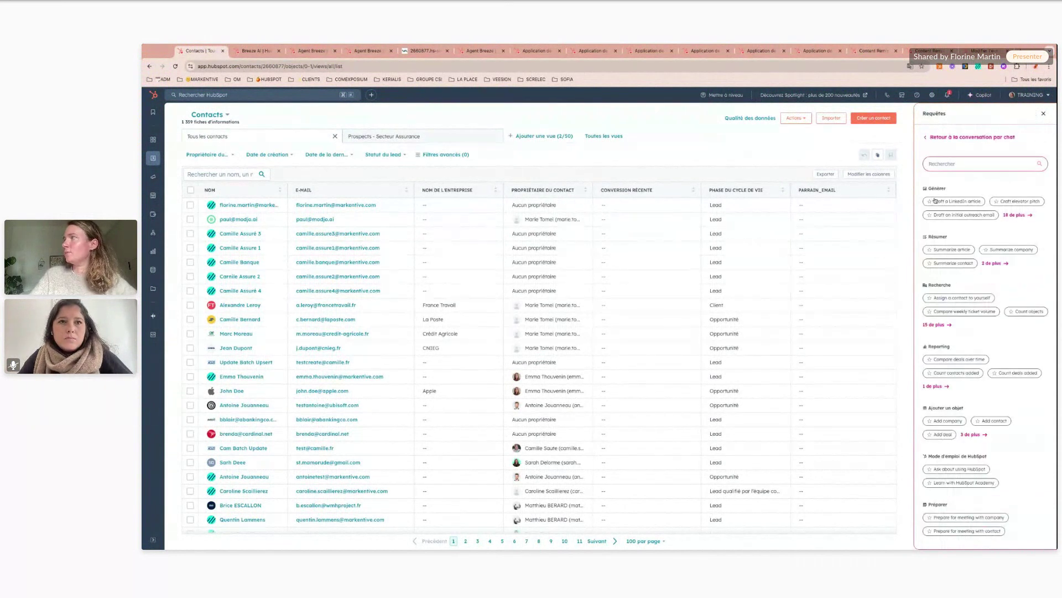
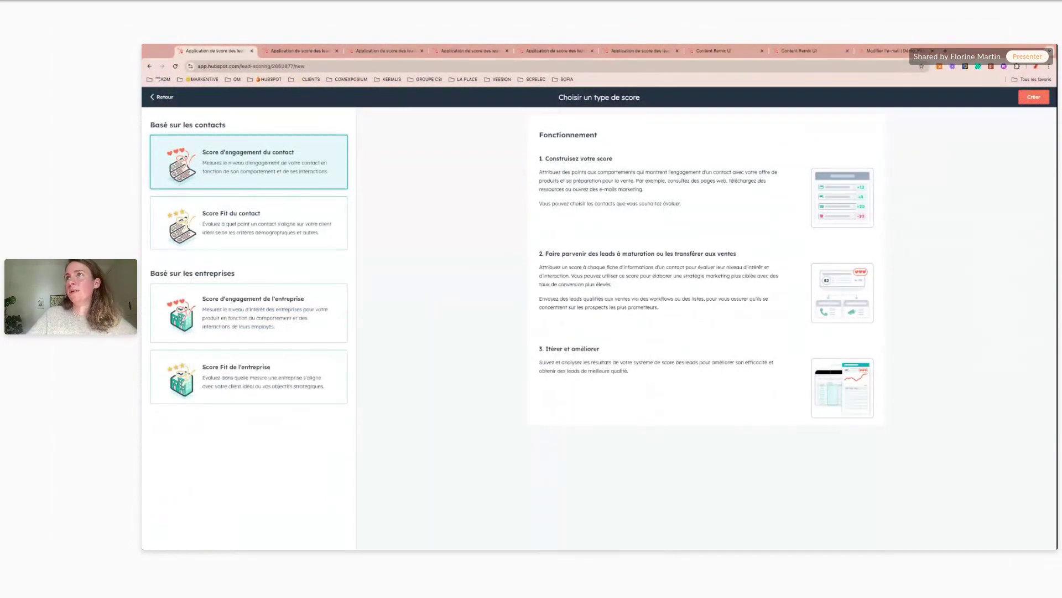
- Preview the contact fit score type, then bring up the Engagement score_démo overview and distribution chart
click(244, 232)
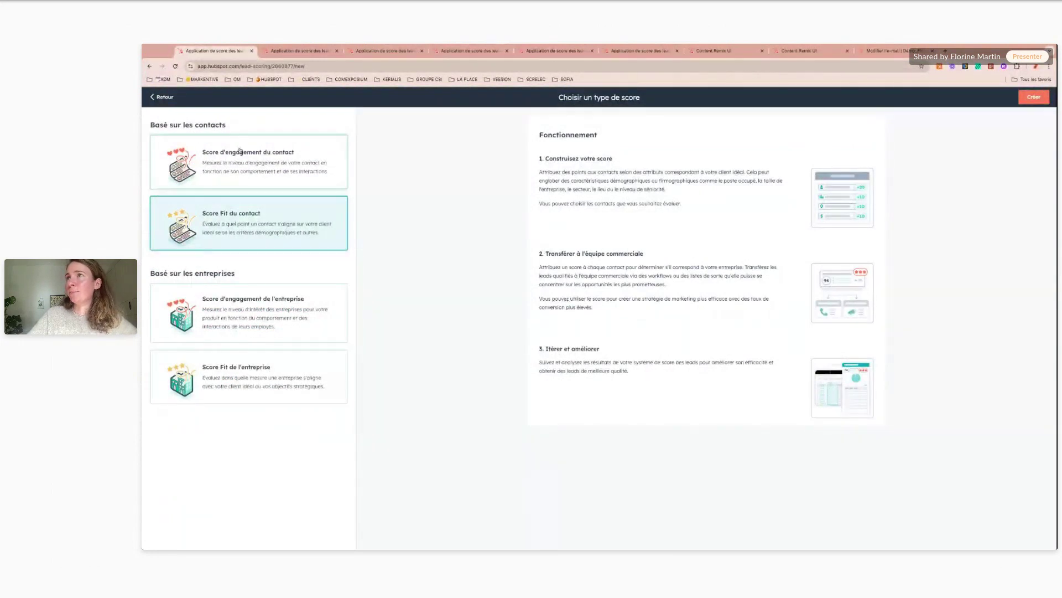
click(162, 97)
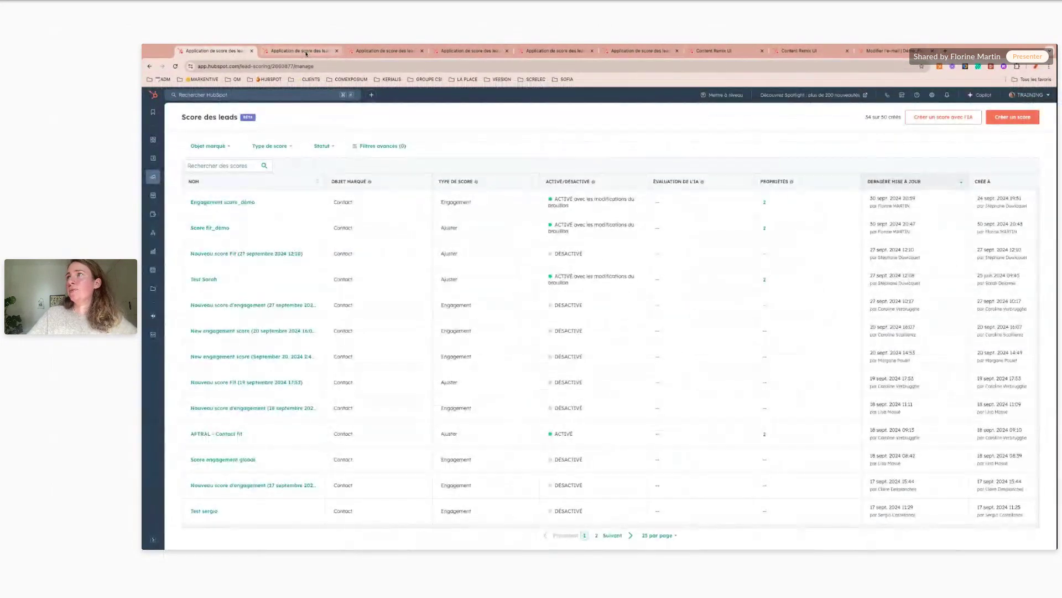
click(305, 52)
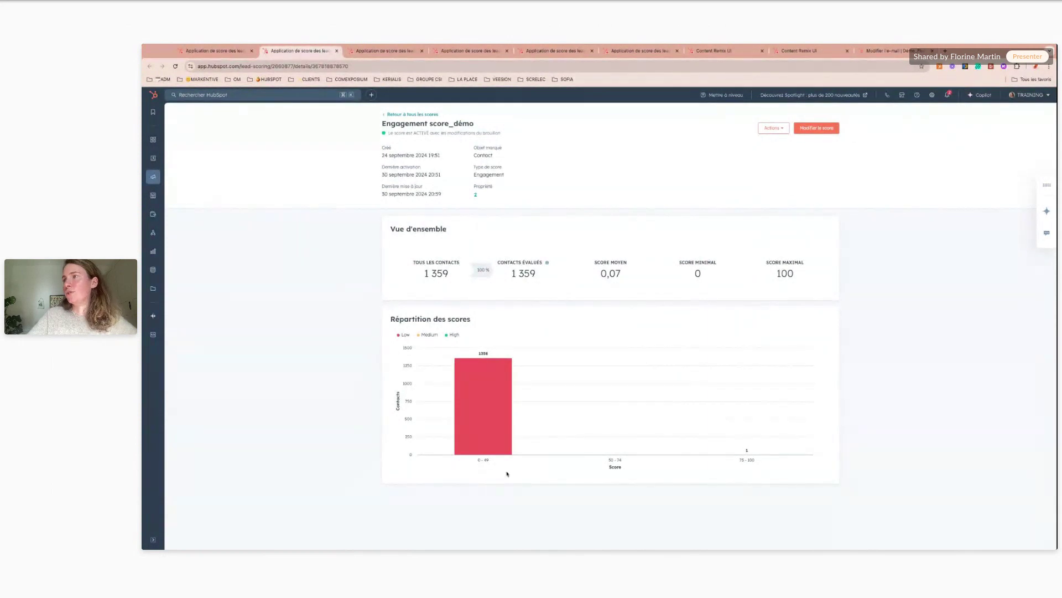
- Show the Engagement score_démo criteria with Top engaged contacts and 50% decay every 3 months
click(381, 51)
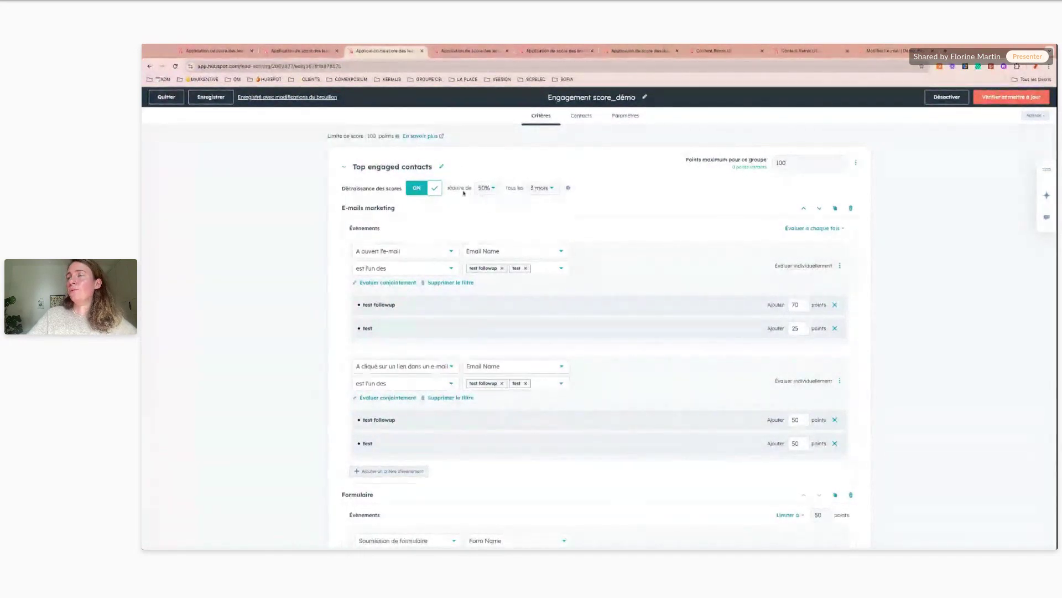
- Review the 50% decay and form-submission counting options, then show the Contacts tab evaluating all contacts
click(495, 189)
click(563, 205)
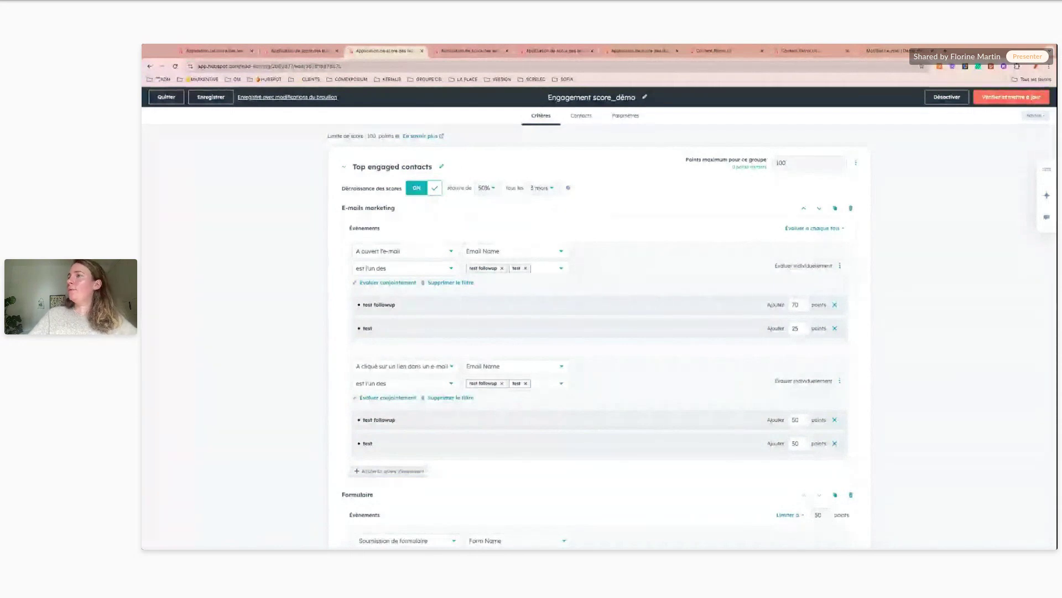
scroll(447, 299, down, 1)
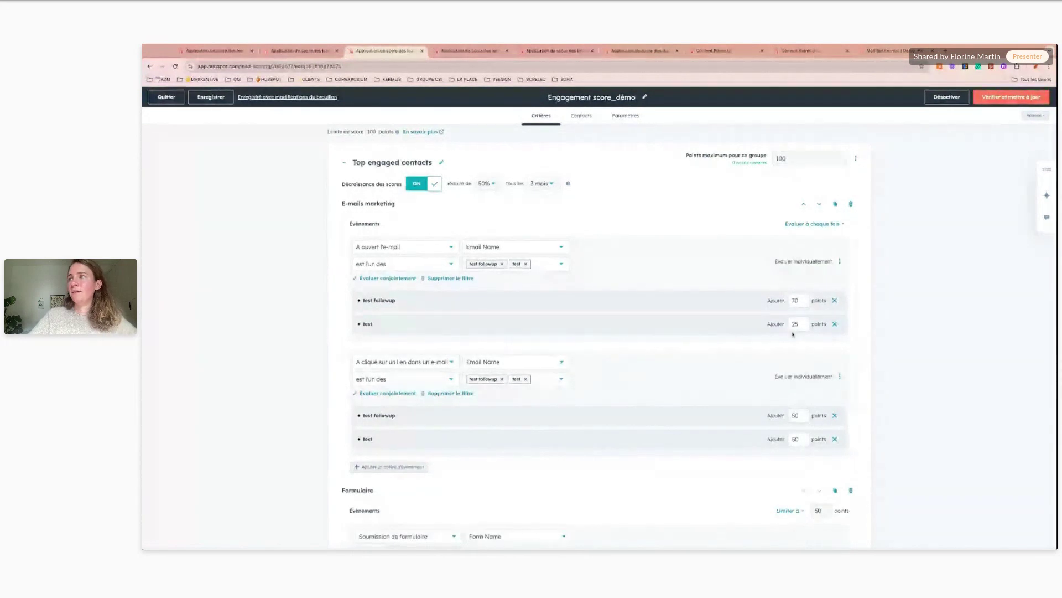
scroll(793, 334, down, 1)
scroll(793, 334, down, 3)
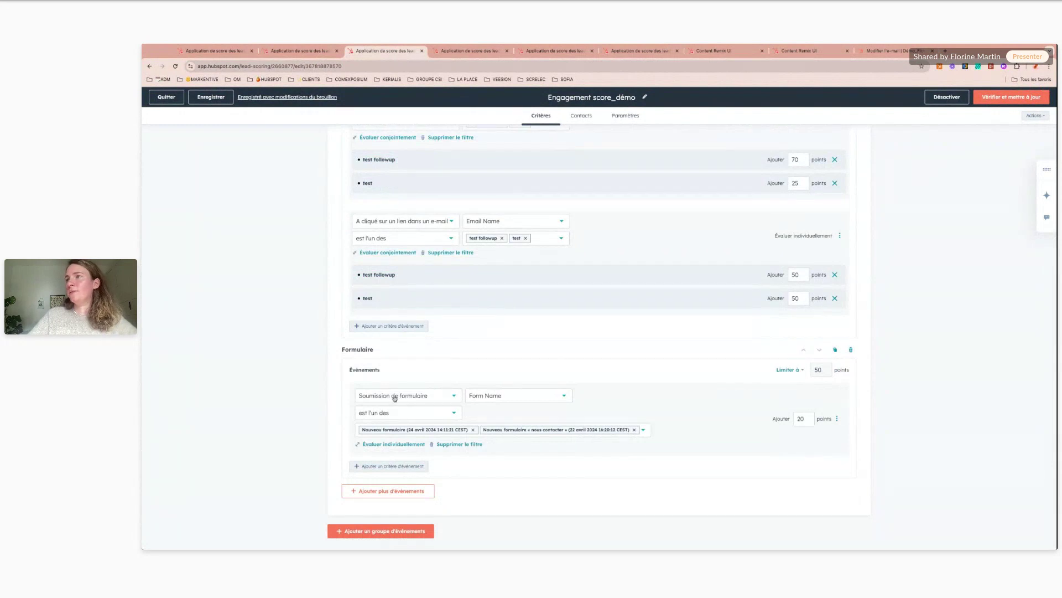
click(792, 370)
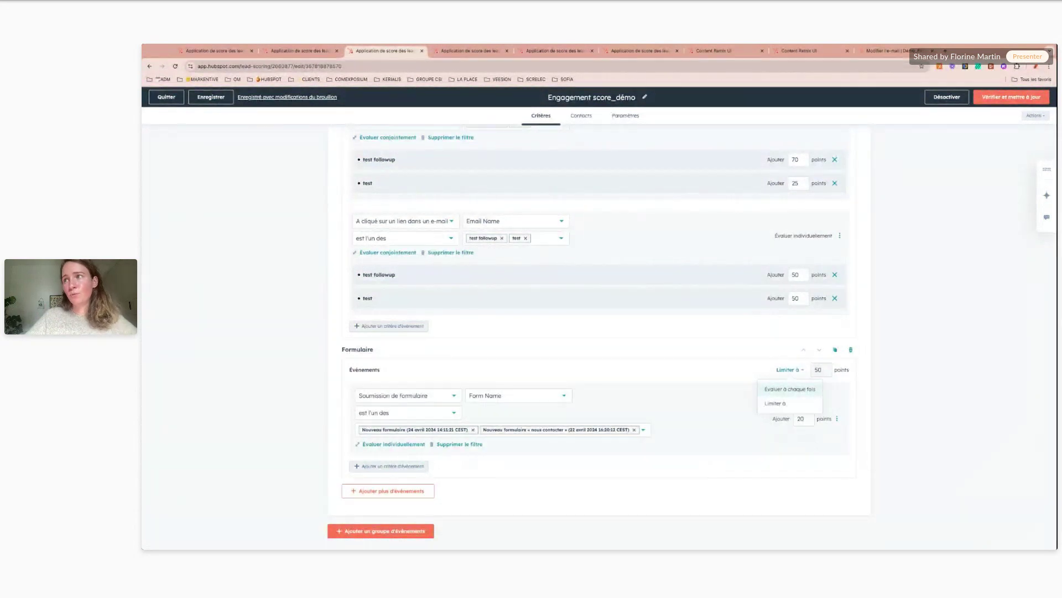
click(669, 368)
scroll(669, 368, up, 3)
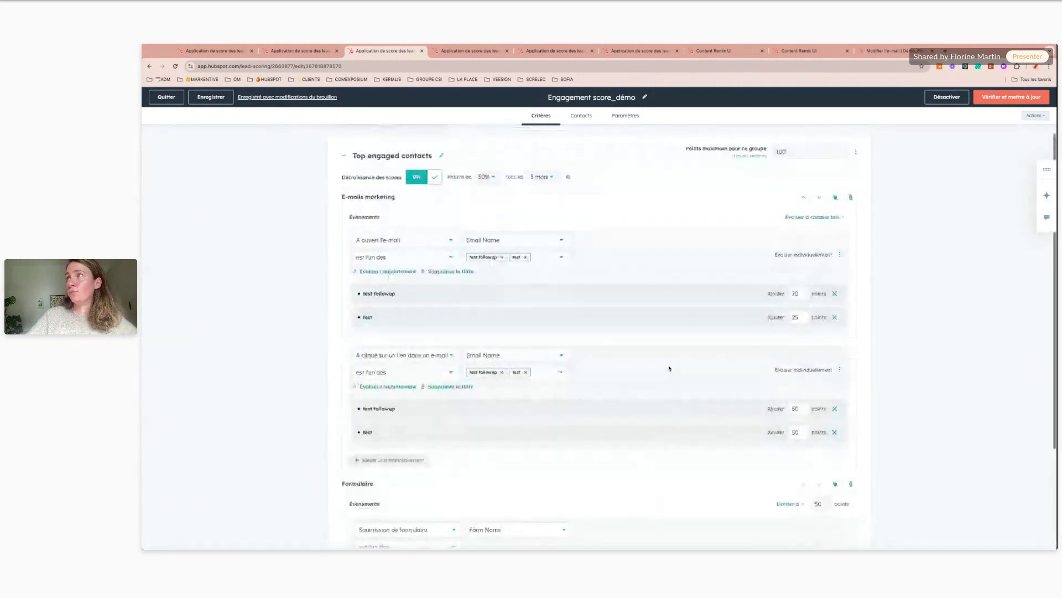
click(581, 116)
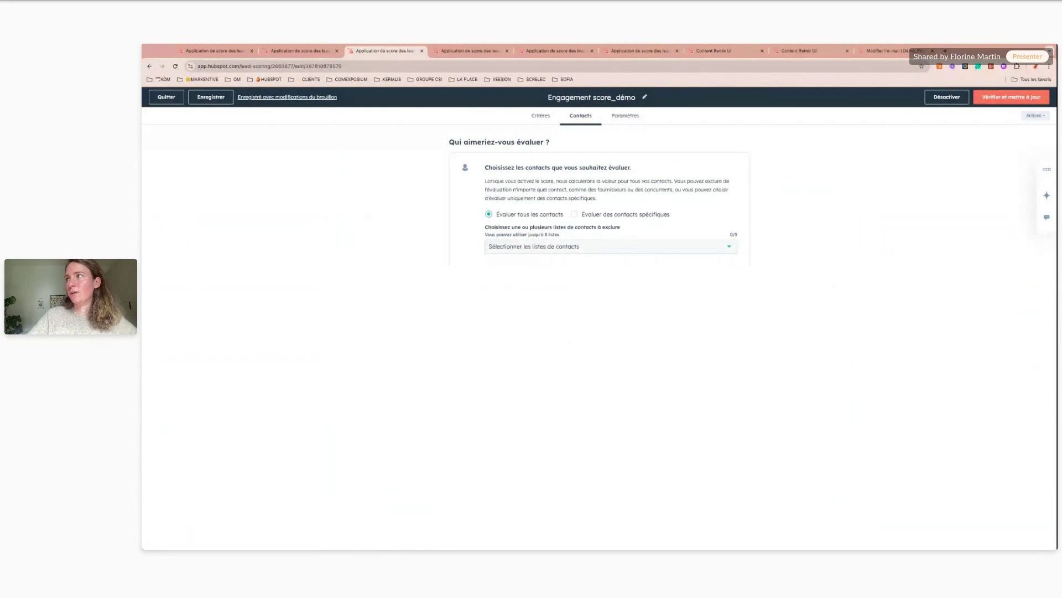
- View the score threshold levels in Paramètres, then show the Score fit_démo ICP criteria
click(625, 116)
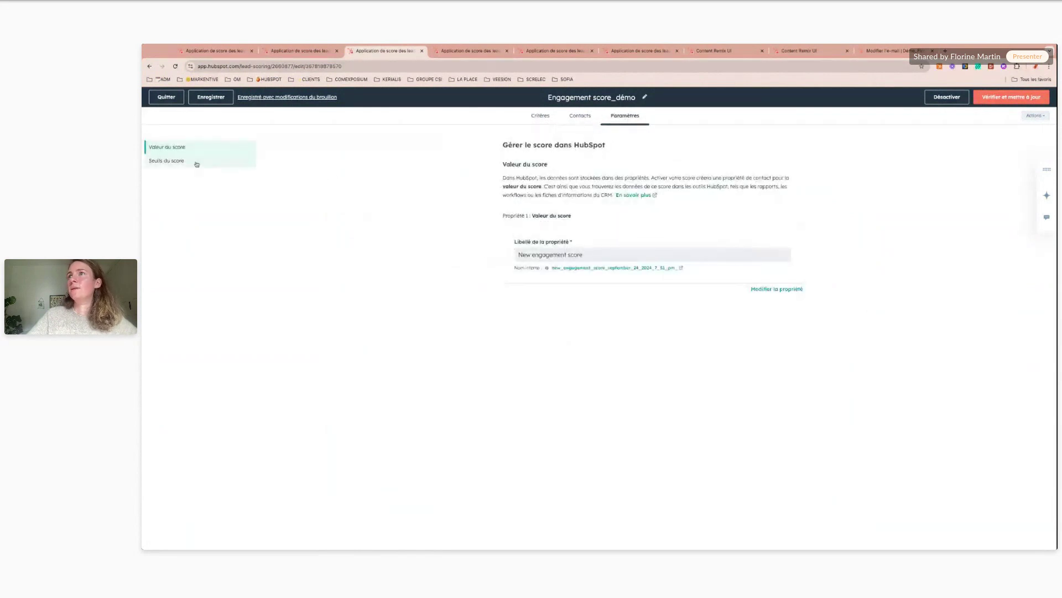
click(166, 161)
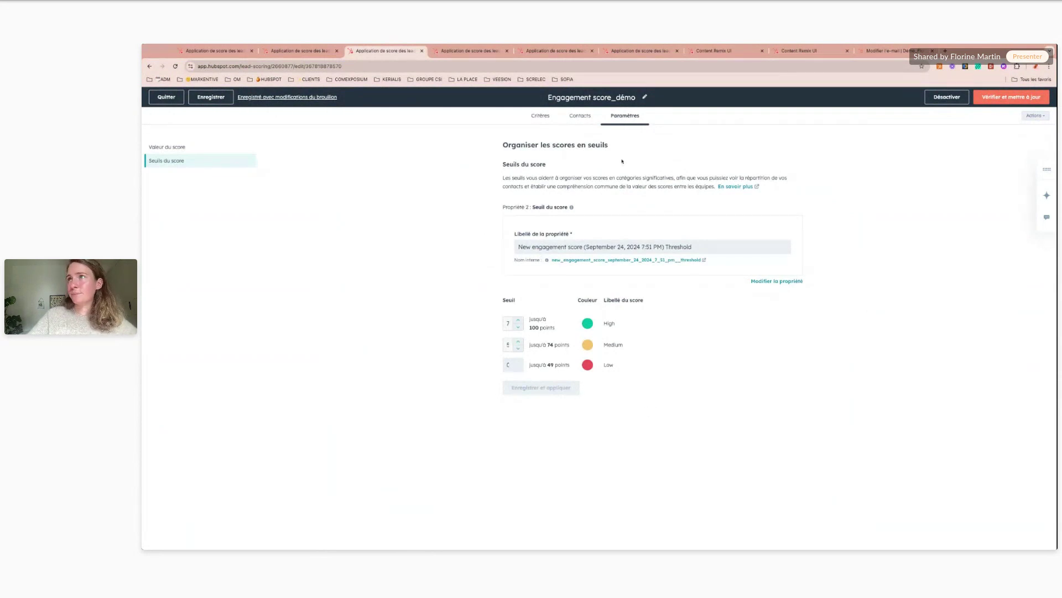
click(465, 53)
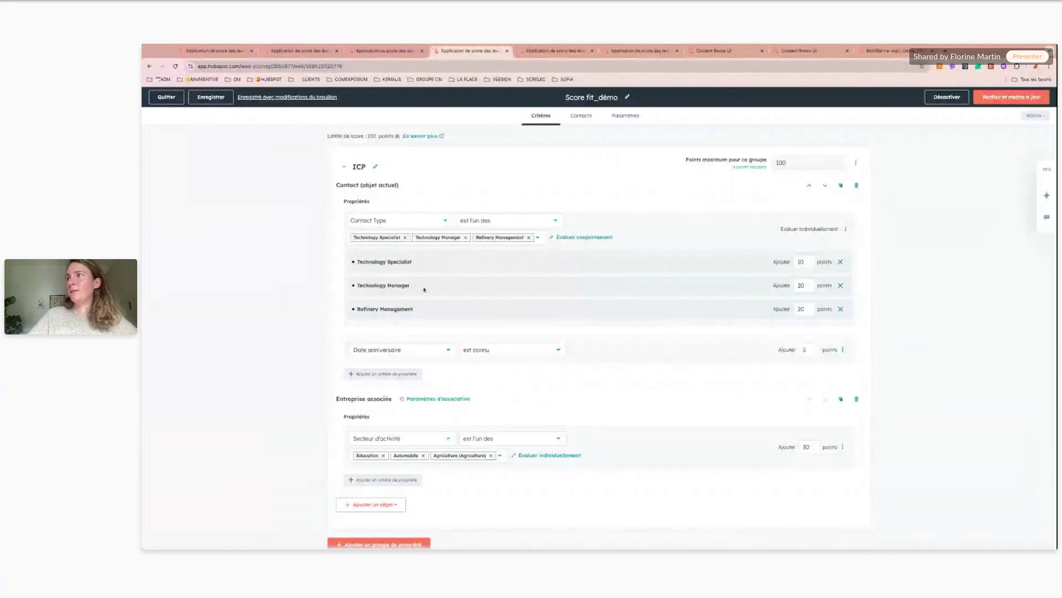
- Check the 'Limite de score' explanation, then advance the deck to the AI content-reuse slide
click(398, 136)
click(238, 143)
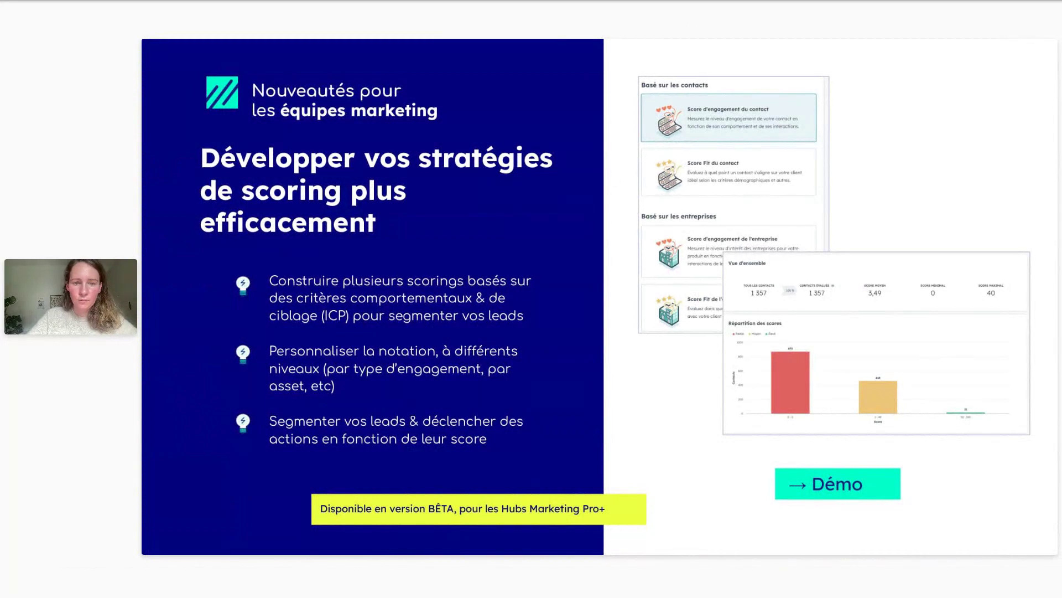
key(Right)
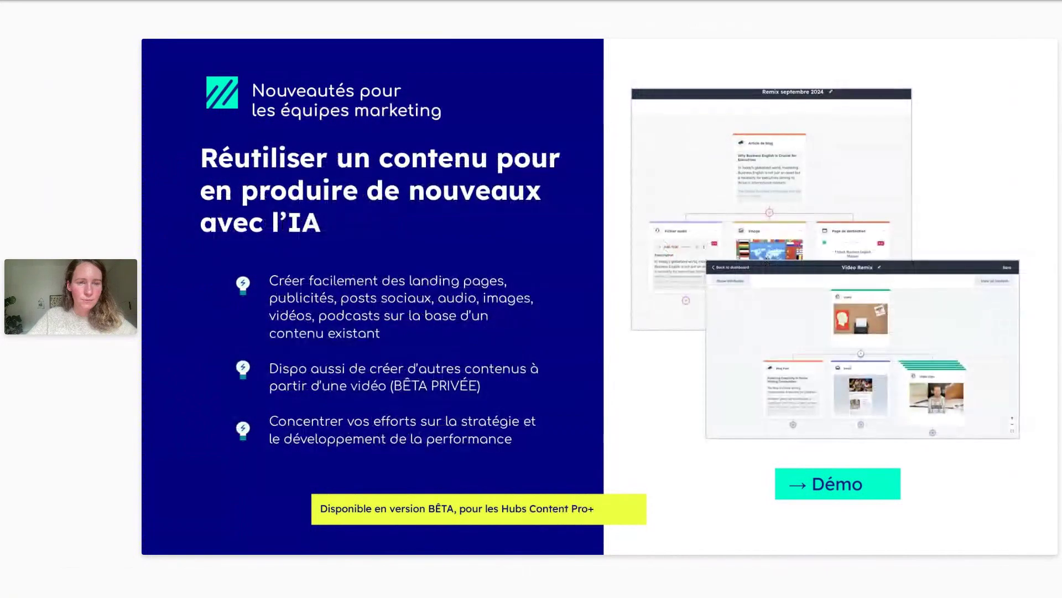